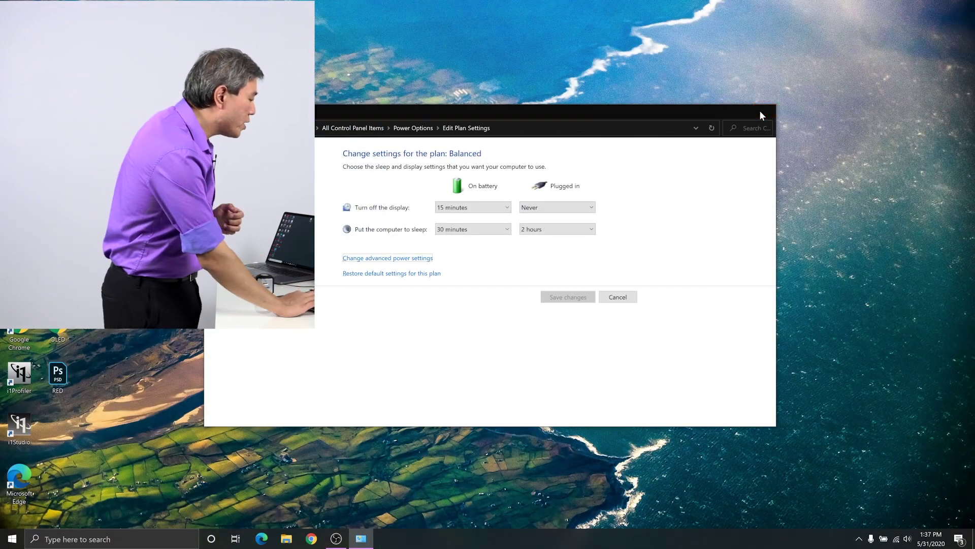
# Close the Balanced plan's Edit Plan Settings window
pyautogui.click(943, 113)
# Bring up Windows Display settings from the desktop's shortcut menu
pyautogui.rightClick(760, 110)
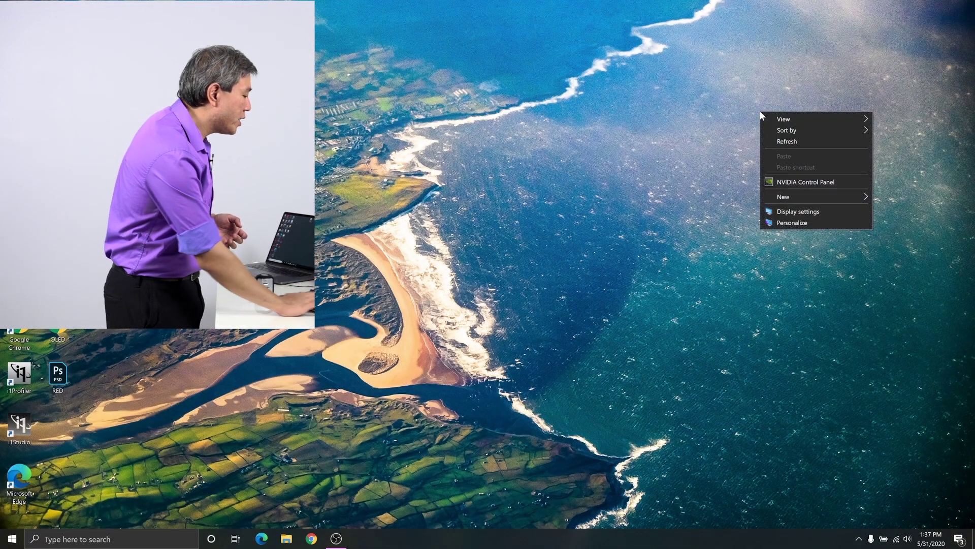
pyautogui.click(803, 210)
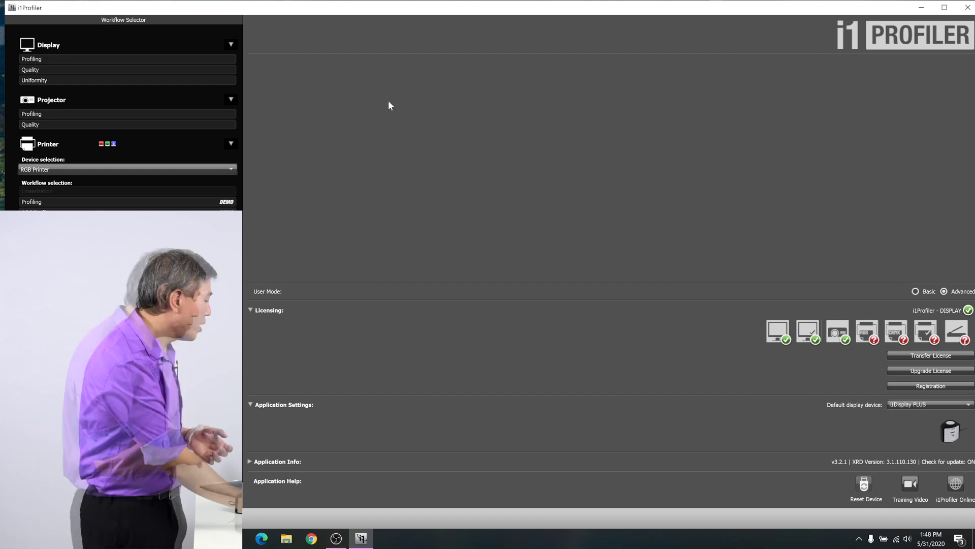
# Start the Display Profiling workflow from the i1Profiler home screen
pyautogui.click(171, 59)
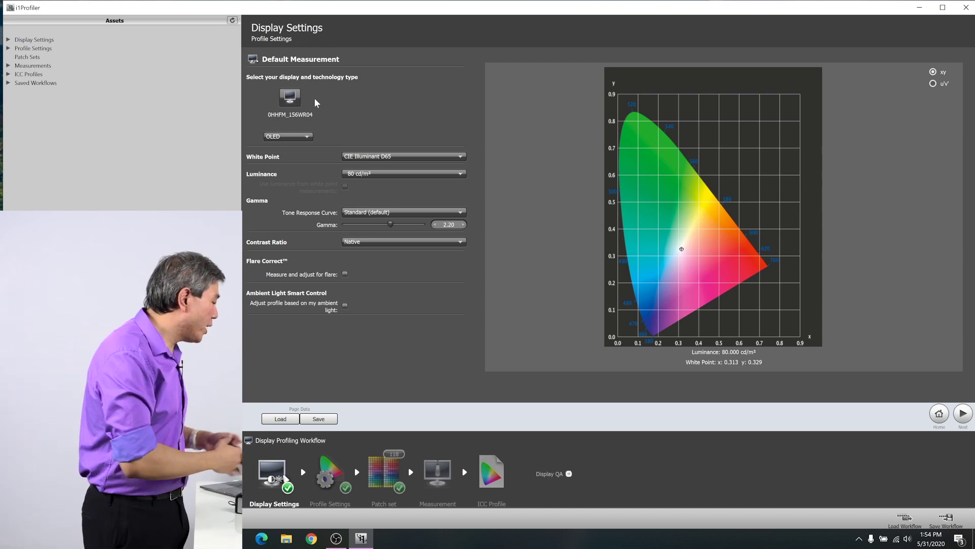
# Keep OLED as the display technology type
pyautogui.click(309, 137)
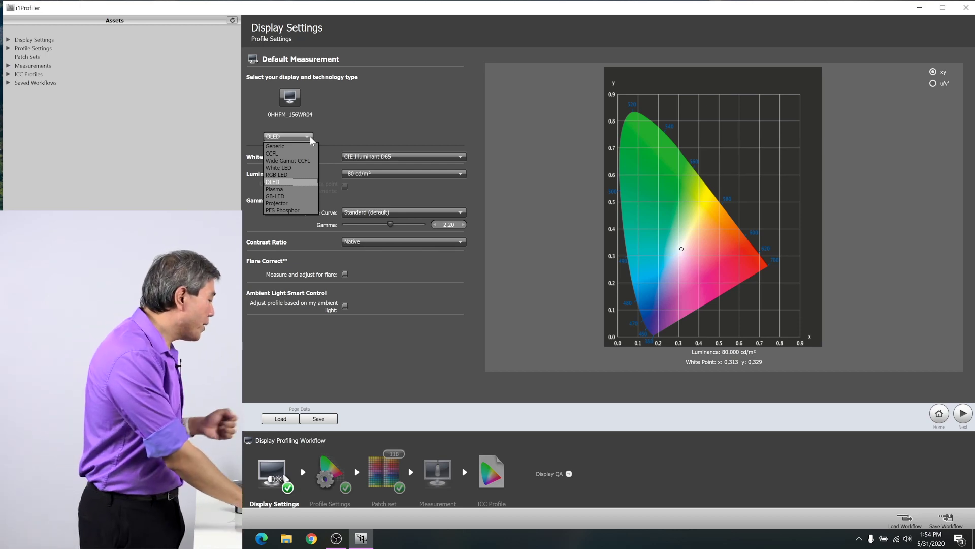
pyautogui.click(311, 137)
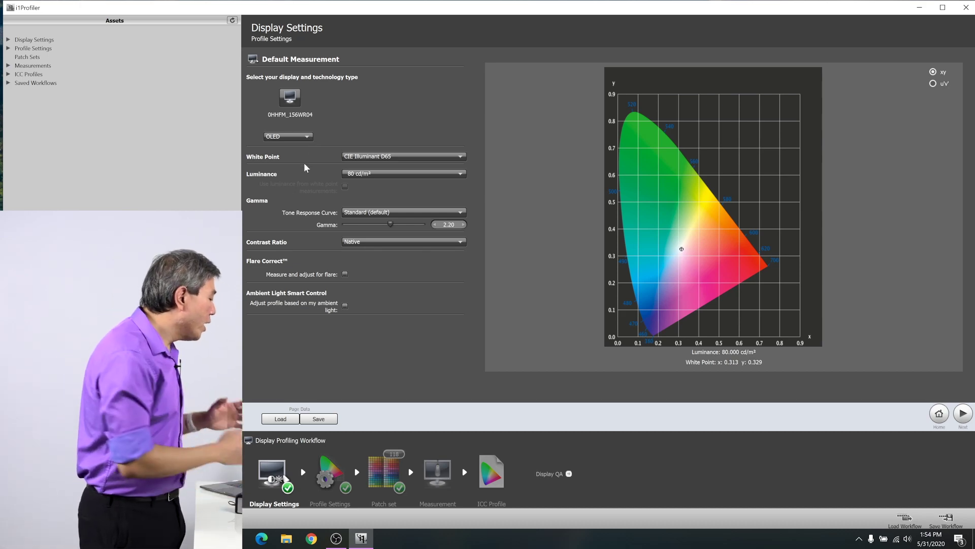
pyautogui.click(380, 157)
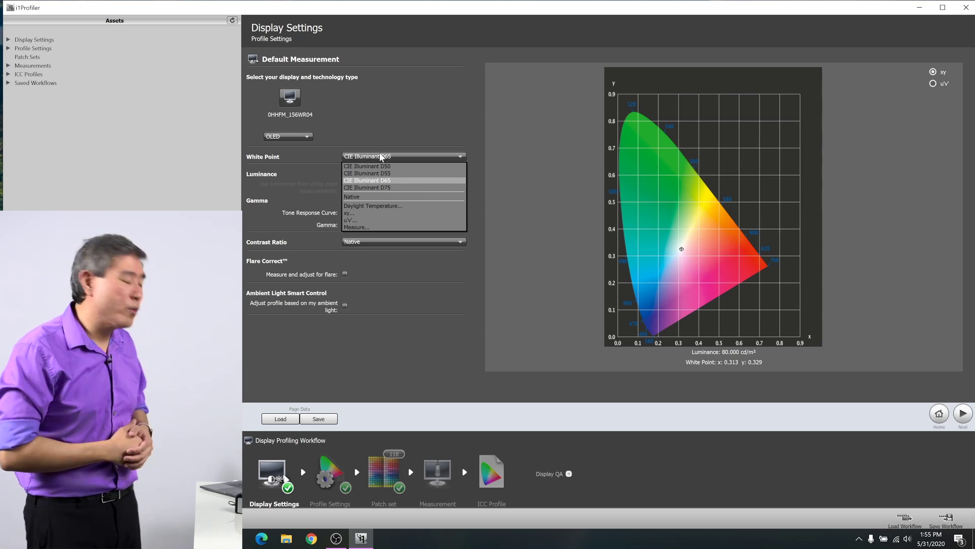
pyautogui.click(382, 180)
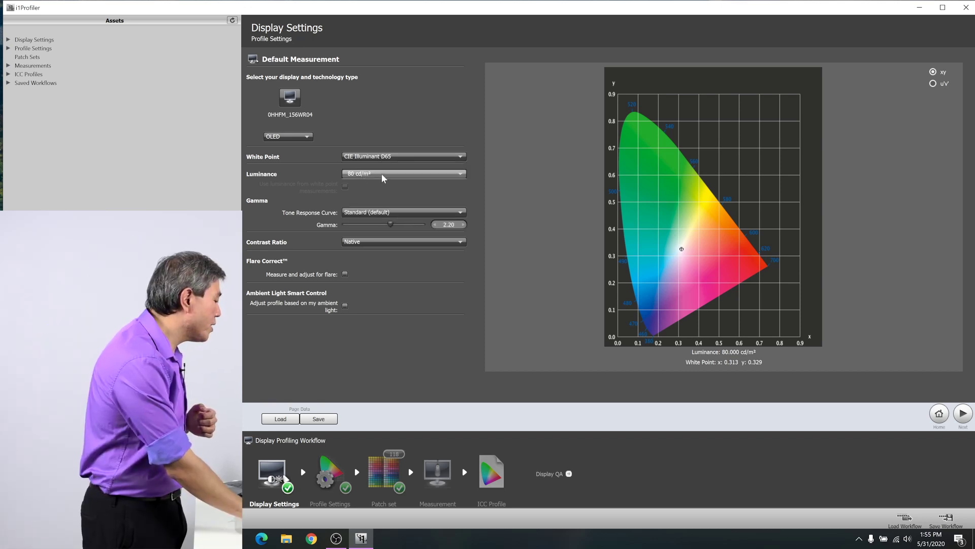
pyautogui.click(383, 175)
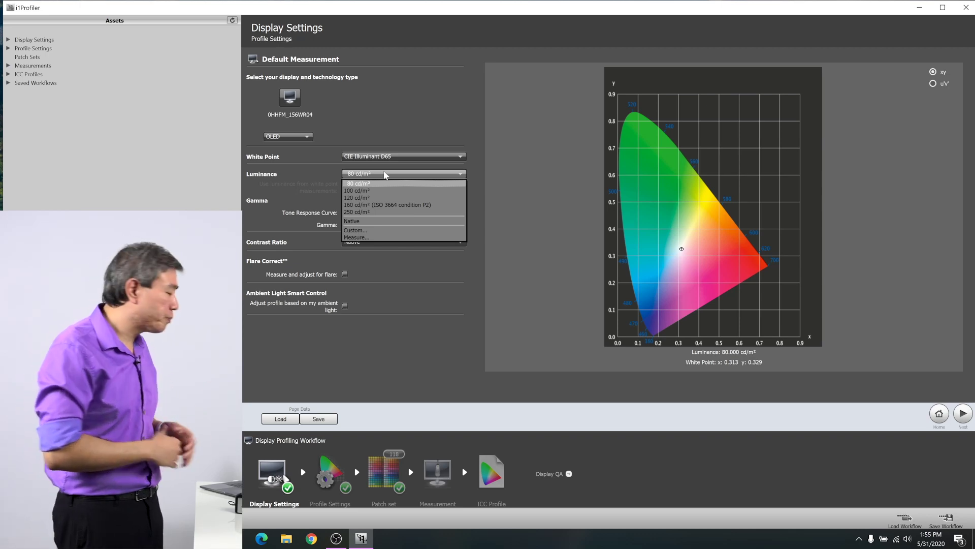
pyautogui.click(315, 180)
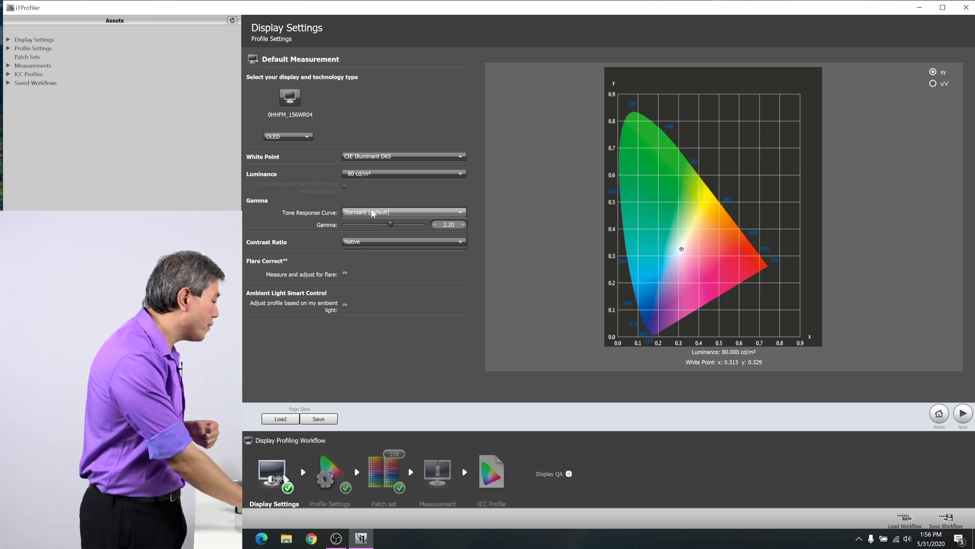
pyautogui.click(374, 213)
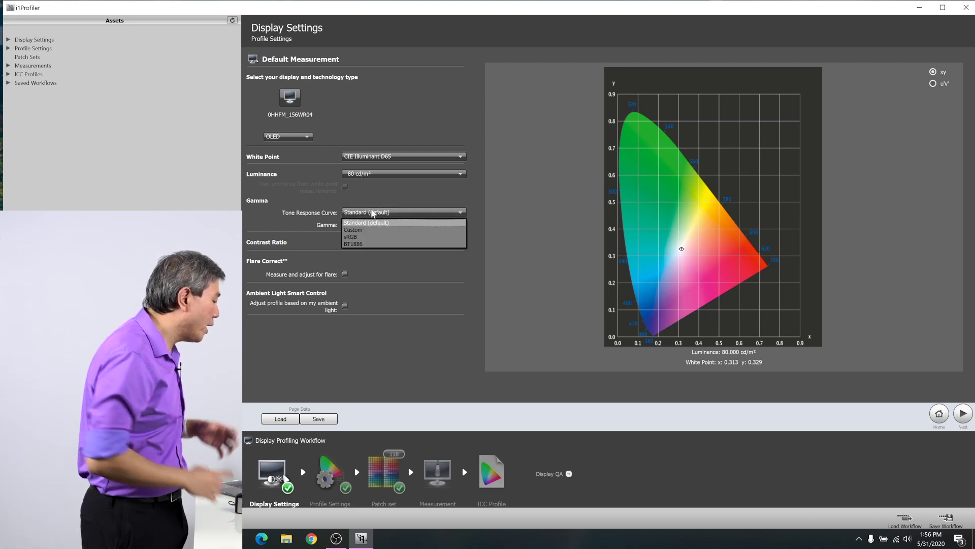
pyautogui.click(367, 252)
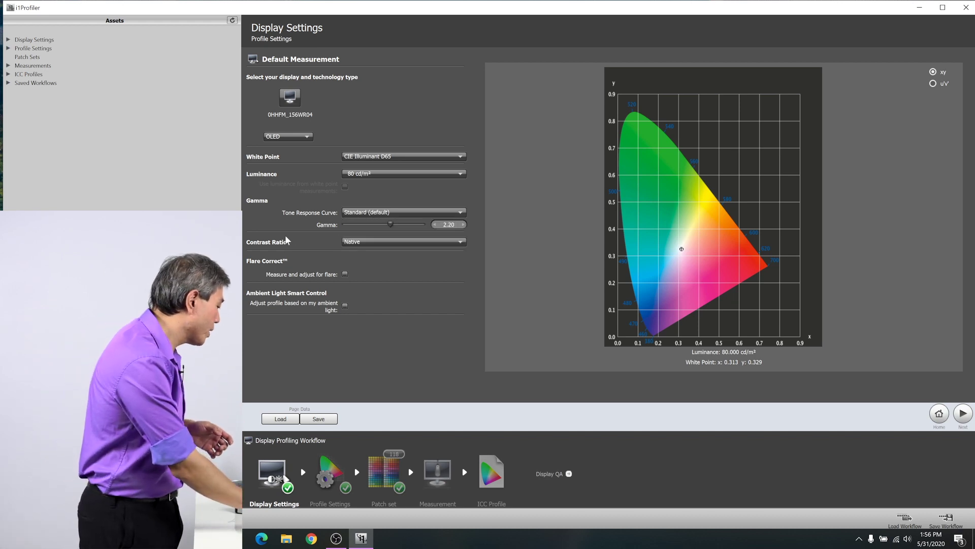
pyautogui.click(964, 414)
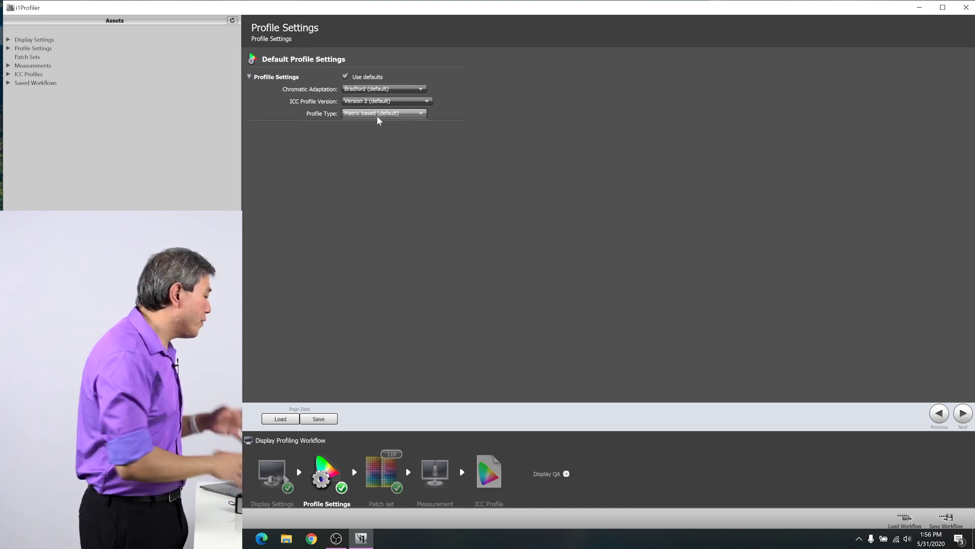
# Keep ICC profile version at Version 2 and accept the default profile settings
pyautogui.click(421, 102)
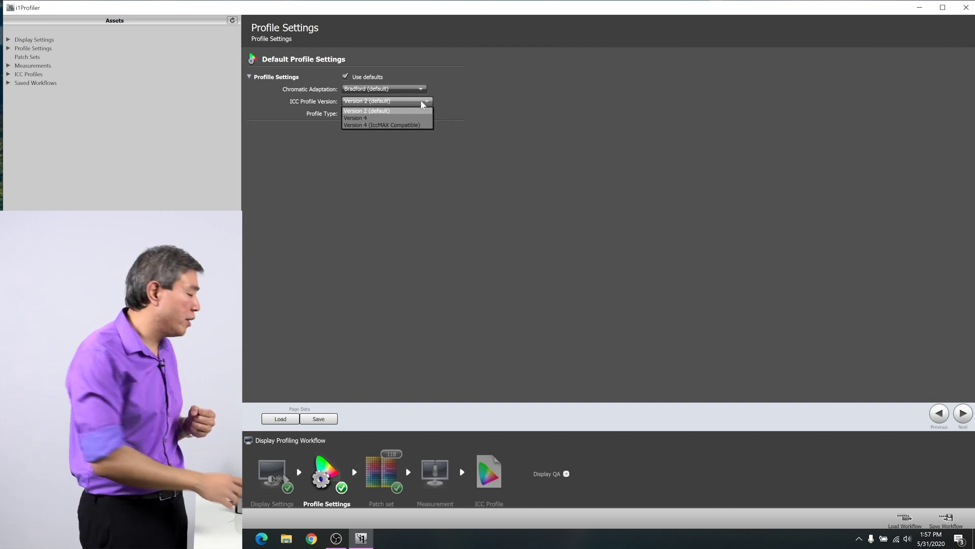
pyautogui.click(747, 400)
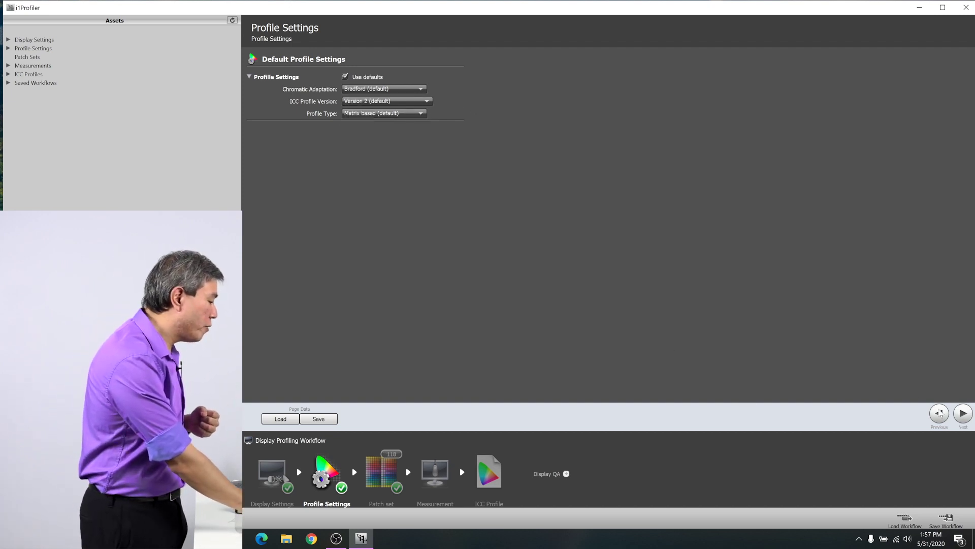
pyautogui.click(965, 420)
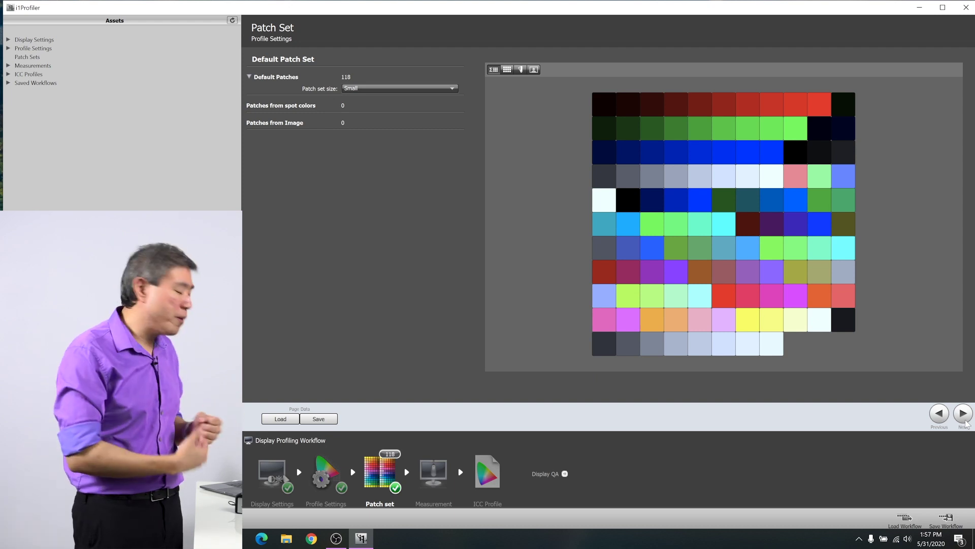
# Use the Large patch set of 461 patches and proceed to measurement
pyautogui.click(452, 89)
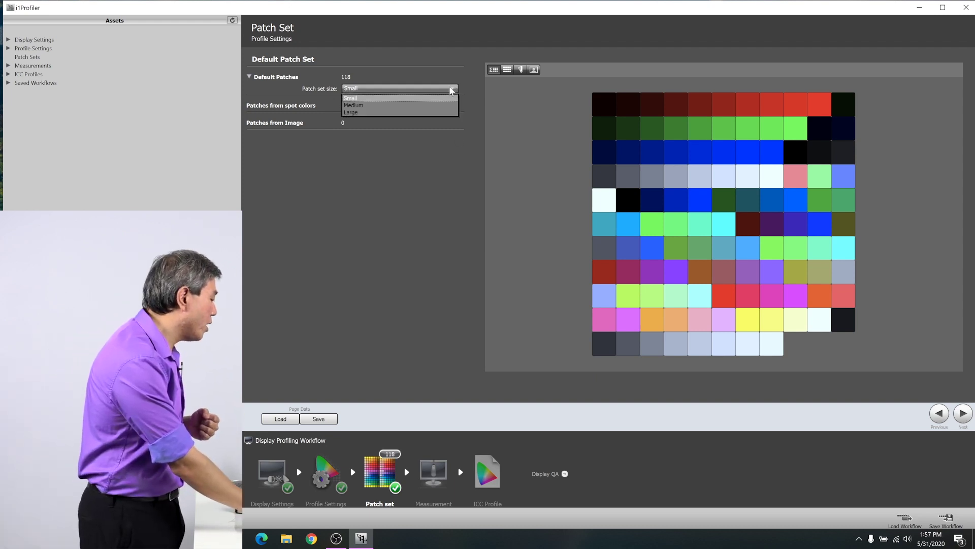
pyautogui.click(440, 116)
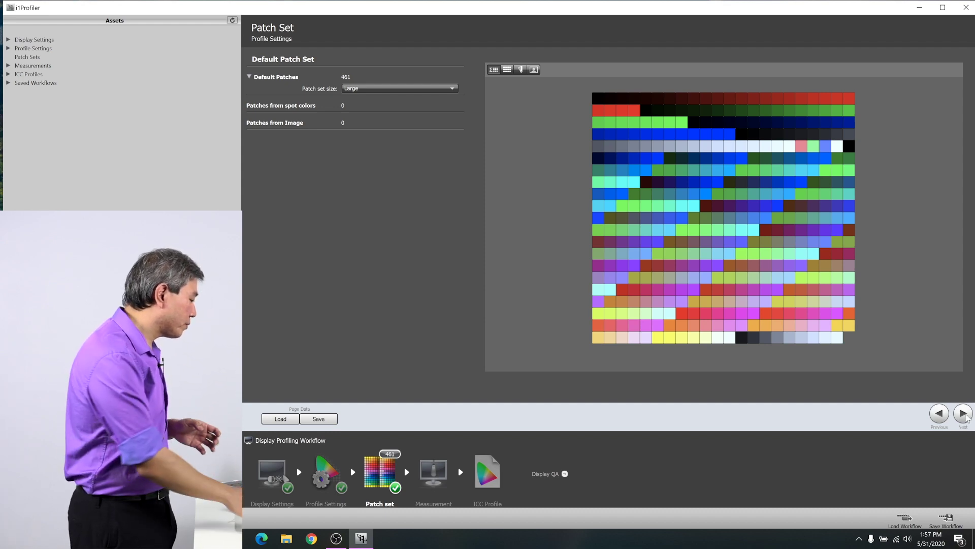
pyautogui.click(966, 415)
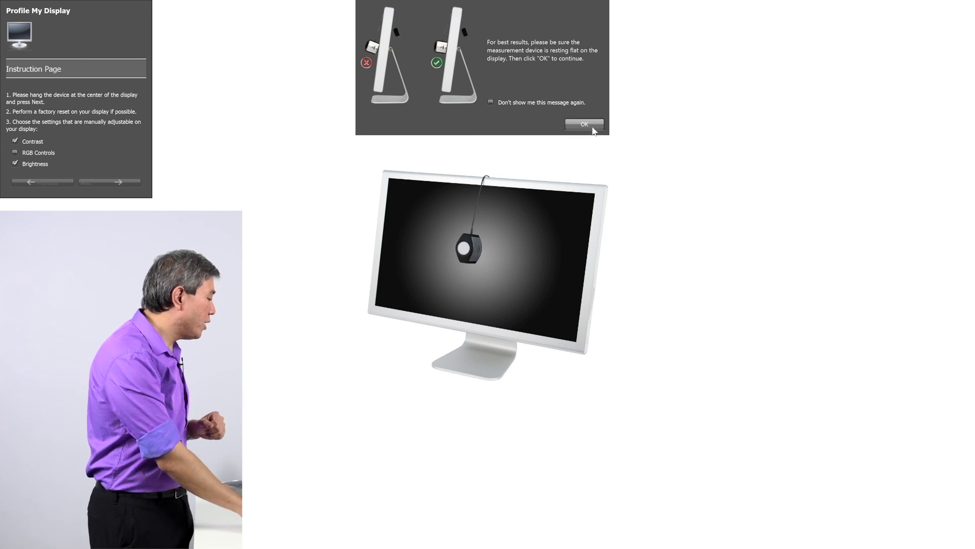
# Dismiss the 'For best results' notice and begin measuring the display
pyautogui.click(586, 125)
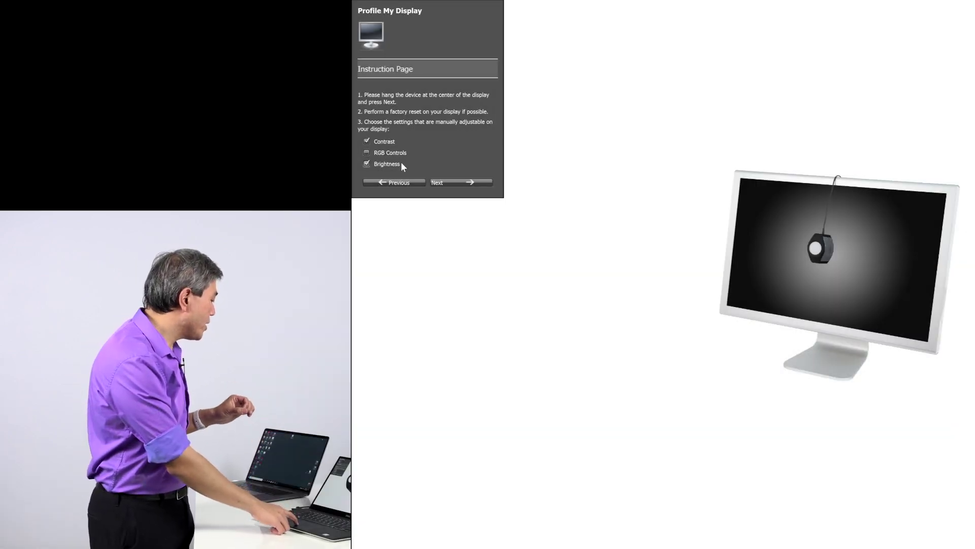
pyautogui.click(455, 183)
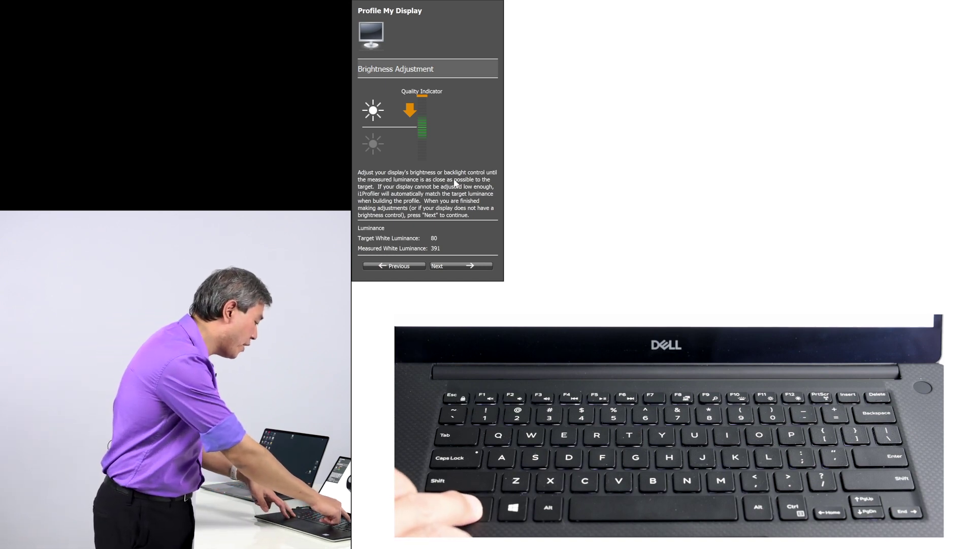
# Lower the laptop's screen brightness toward the 80 cd/m² target
pyautogui.press('XF86MonBrightnessDown')
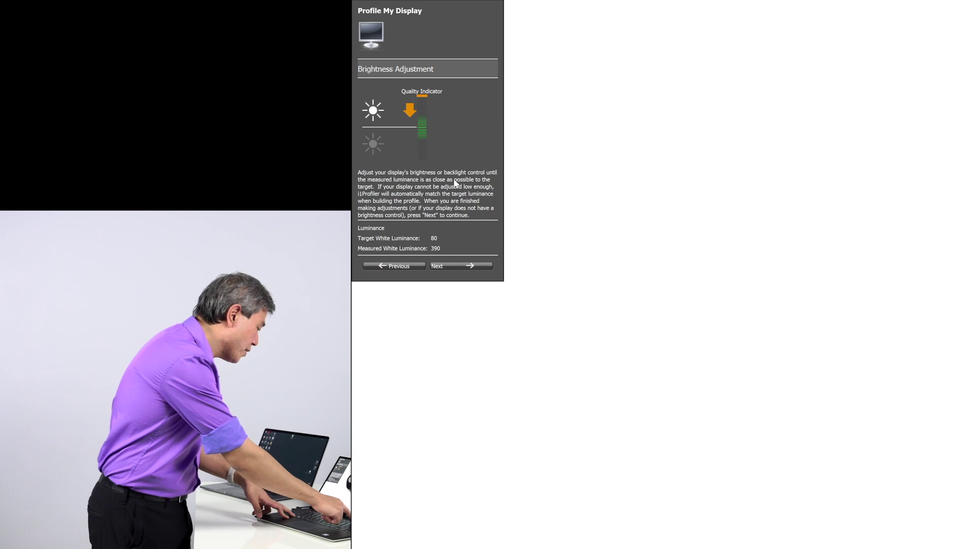
# Adjust screen brightness down twice and up once to land white luminance near 80
pyautogui.press('XF86MonBrightnessDown')
pyautogui.press('XF86MonBrightnessDown')
pyautogui.press('XF86MonBrightnessDown')
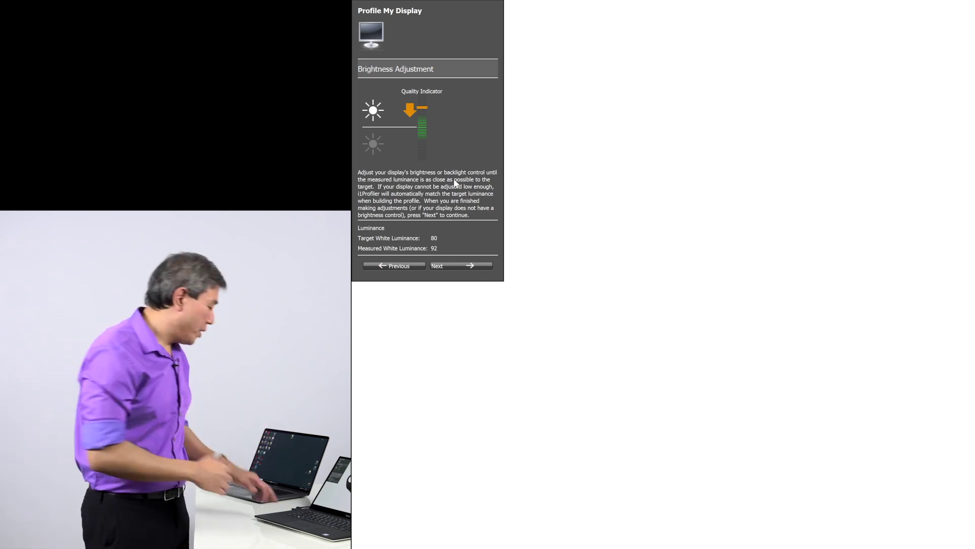
pyautogui.press('XF86MonBrightnessDown')
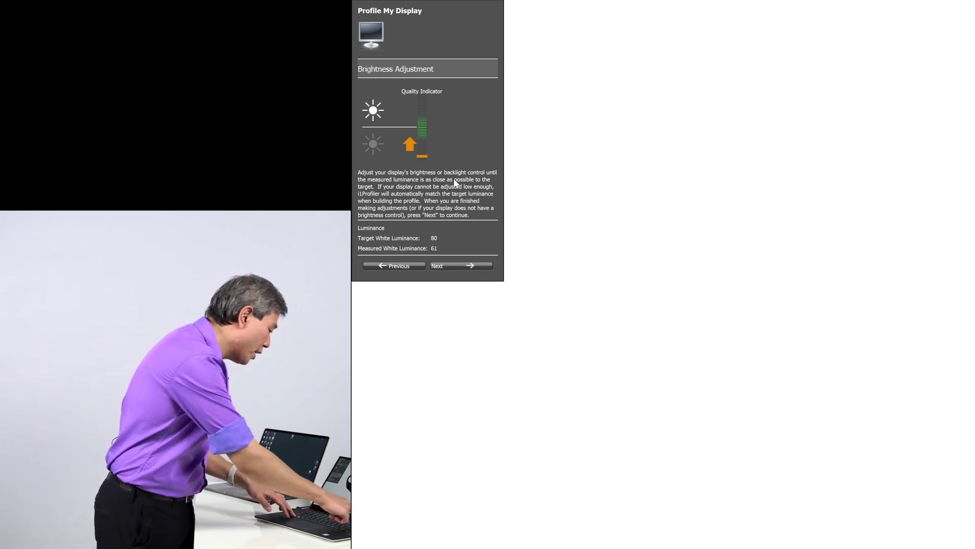
pyautogui.press('XF86MonBrightnessUp')
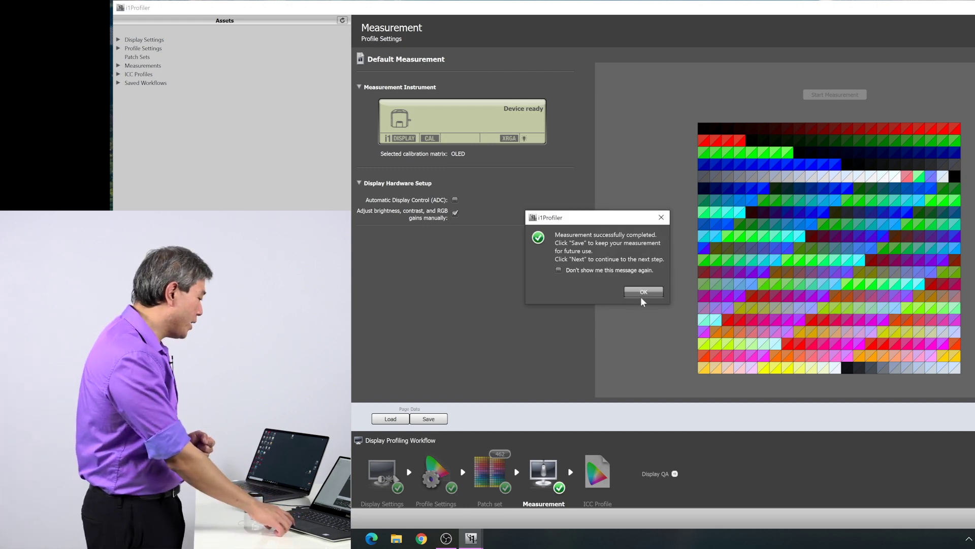
# Dismiss the 'Measurement successfully completed' notice
pyautogui.click(642, 296)
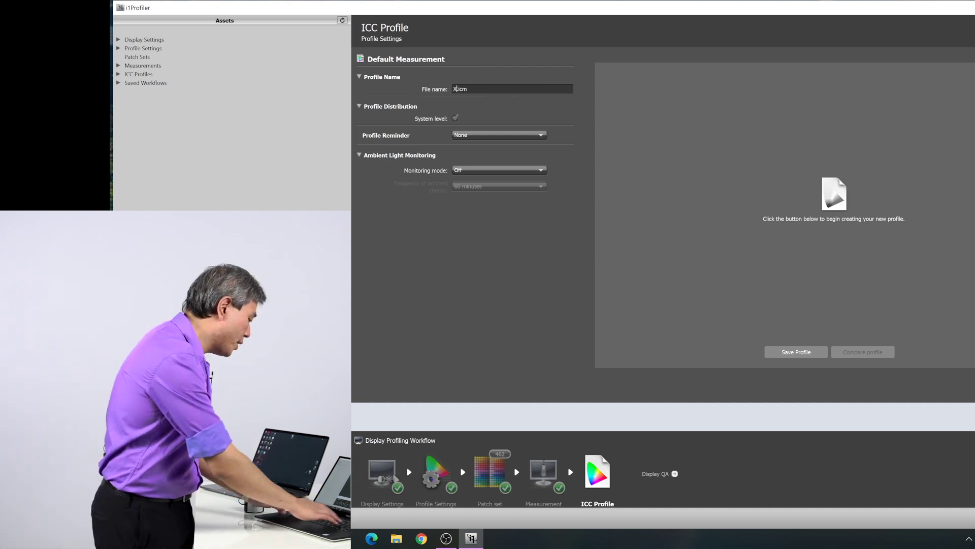
# Name the display profile 'XPS15 OLED 200531 D5.icm' and save it
pyautogui.write('15 ')
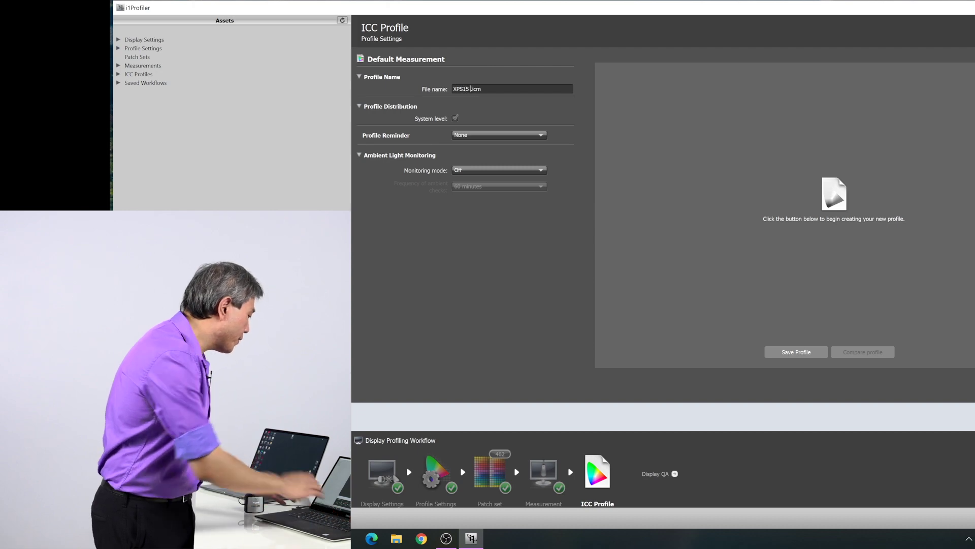
pyautogui.write('OLE')
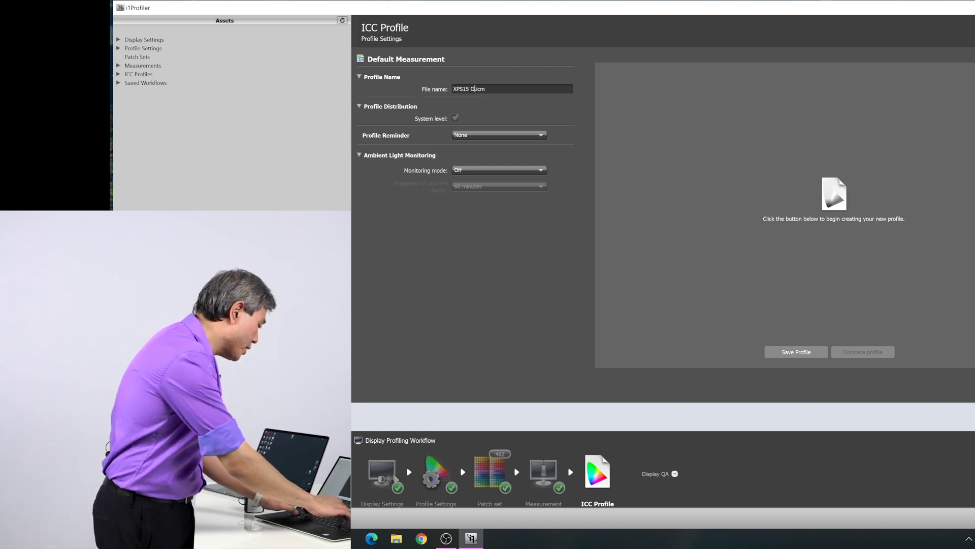
pyautogui.write('D')
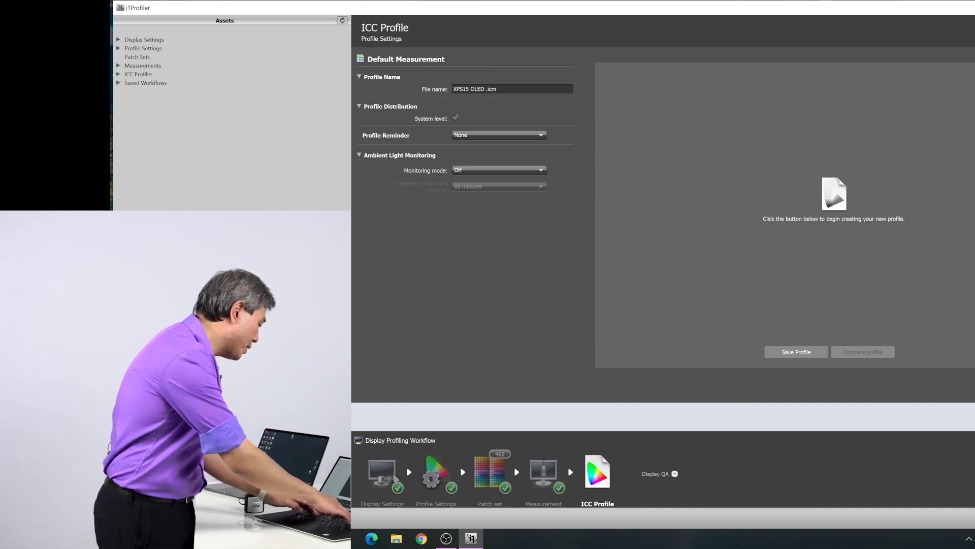
pyautogui.write('200531')
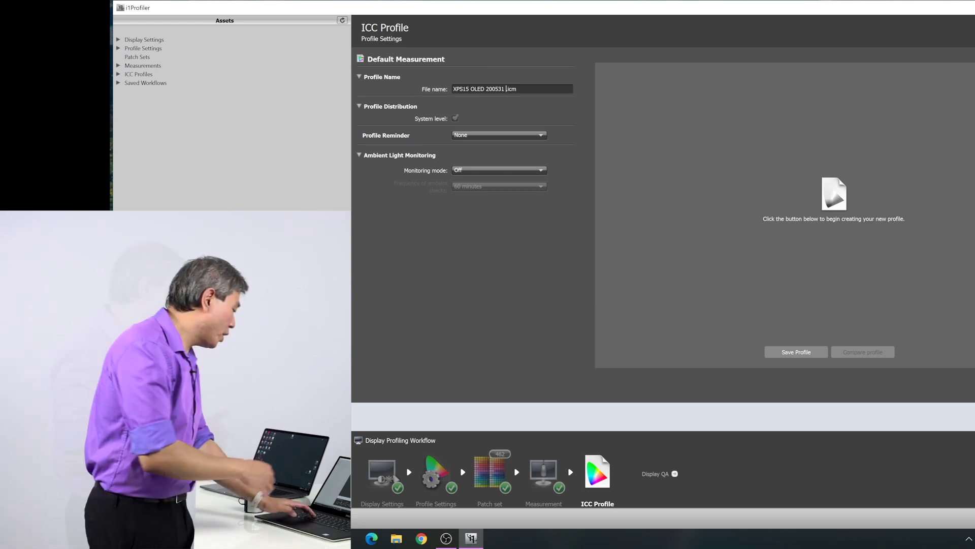
pyautogui.write('D')
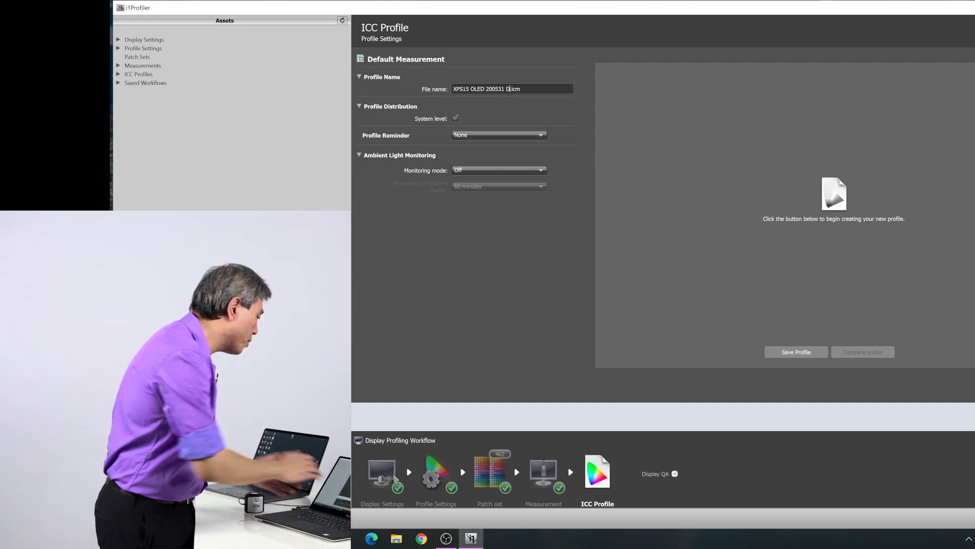
pyautogui.write('5')
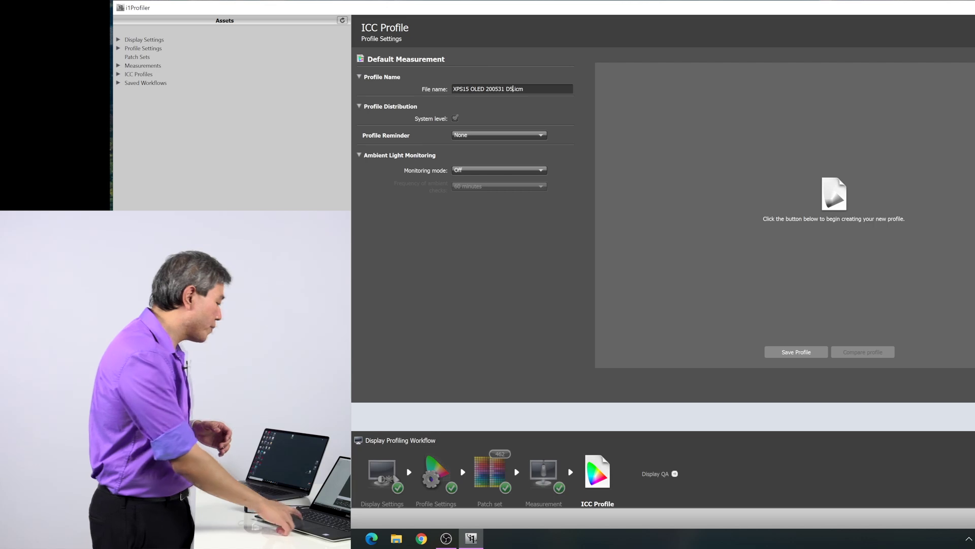
pyautogui.click(795, 350)
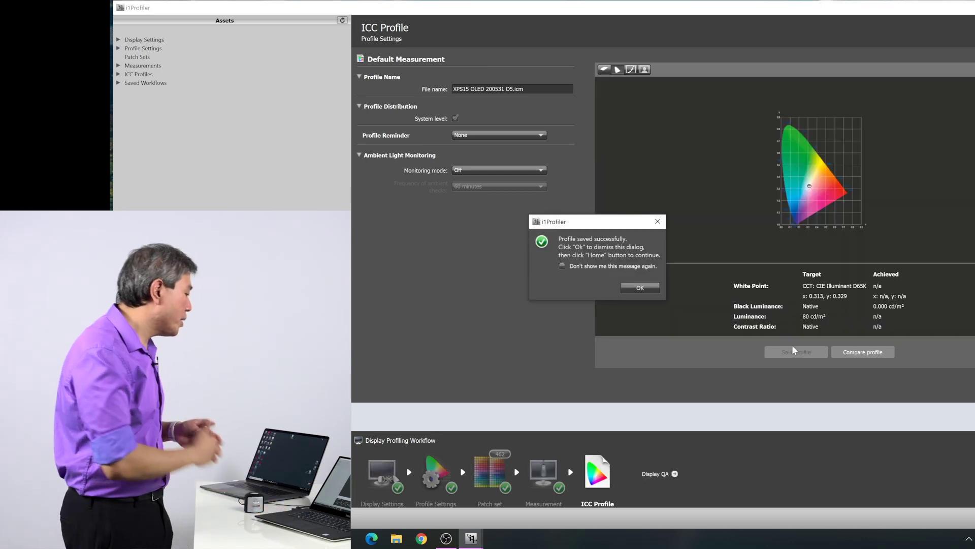
# Dismiss the profile-saved notice and switch to the Display QA verification workflow
pyautogui.click(641, 286)
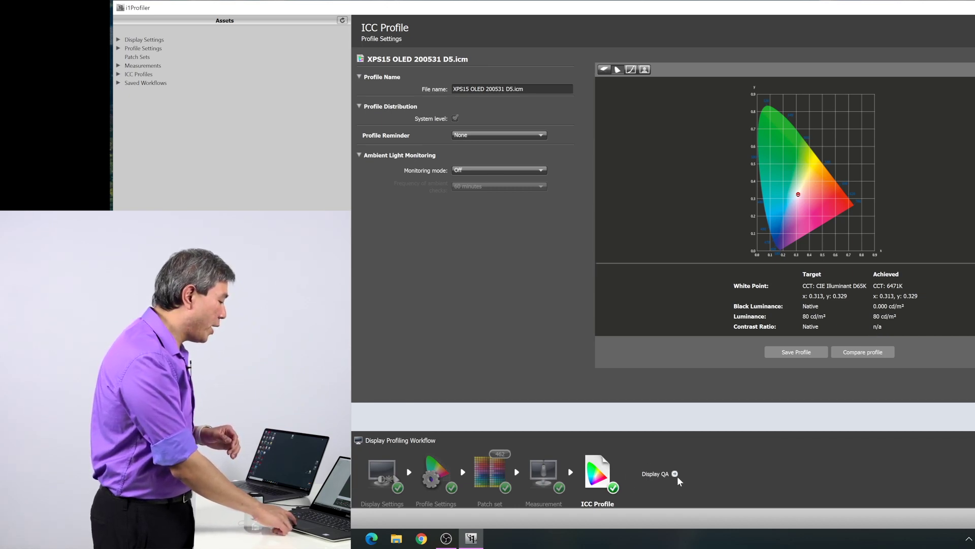
pyautogui.click(675, 474)
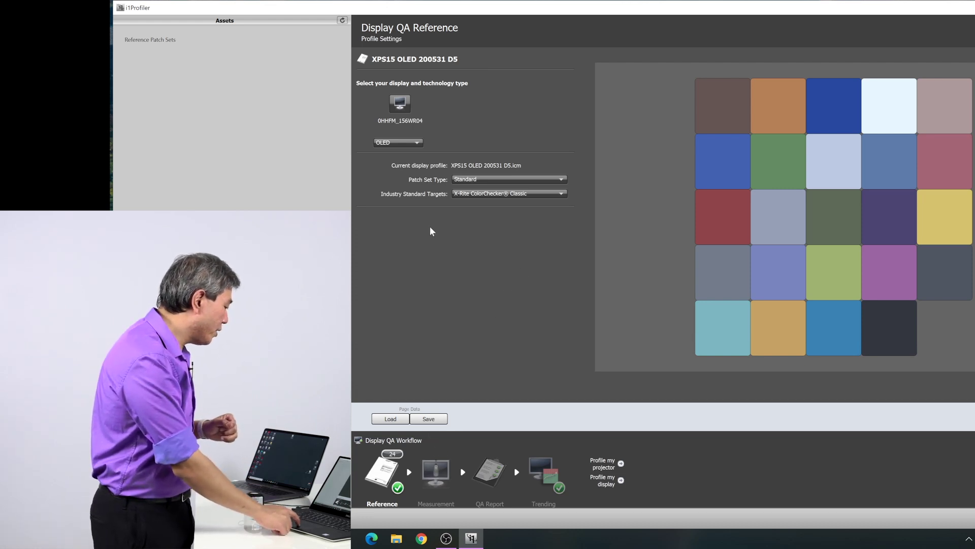
# Keep OLED as the display technology and advance to the Measurement step
pyautogui.click(419, 141)
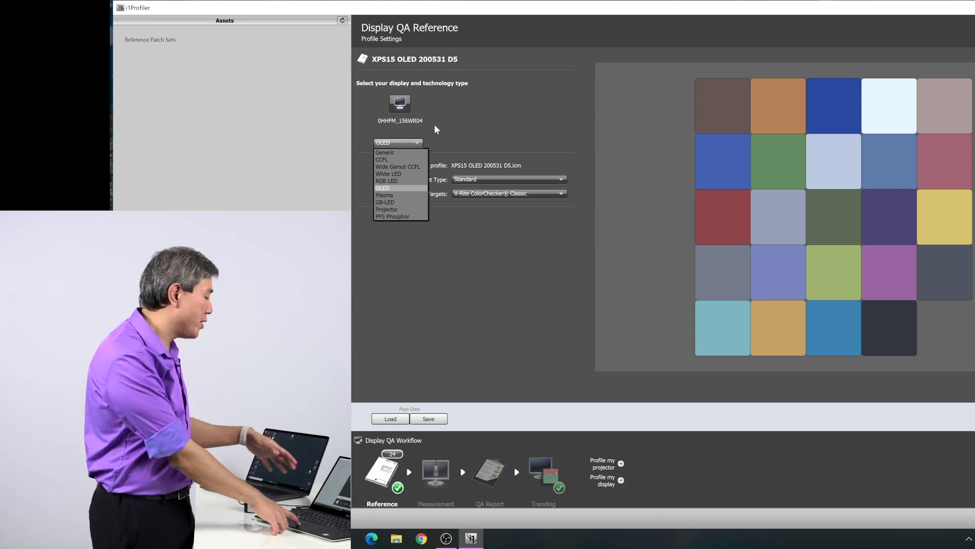
pyautogui.click(463, 113)
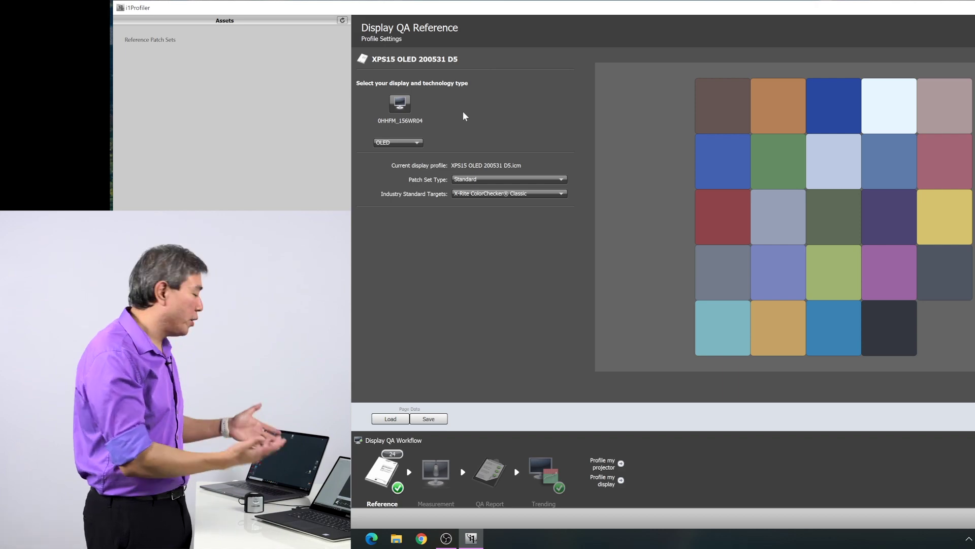
pyautogui.click(436, 472)
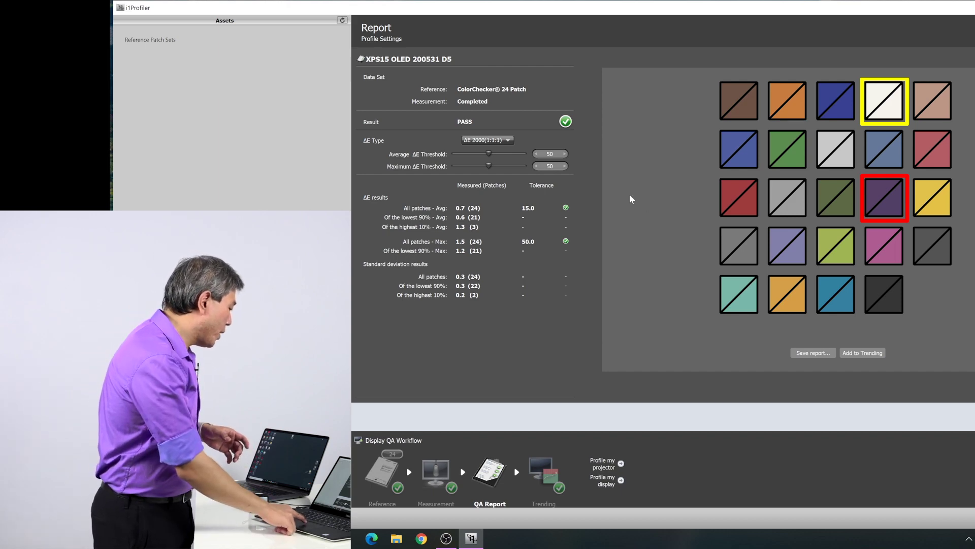
# Keep ΔE 2000 and set the average ΔE threshold to 2 and maximum to 5
pyautogui.click(499, 141)
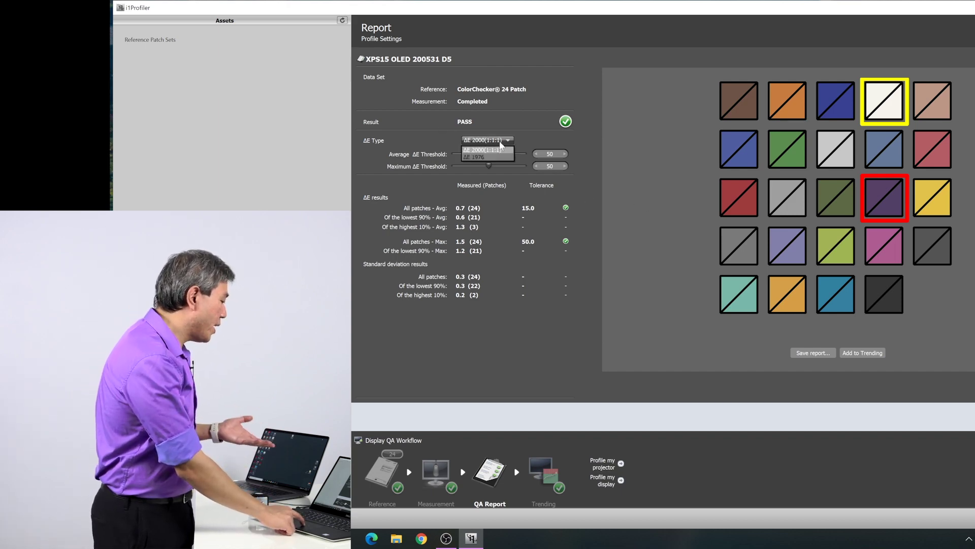
pyautogui.click(532, 138)
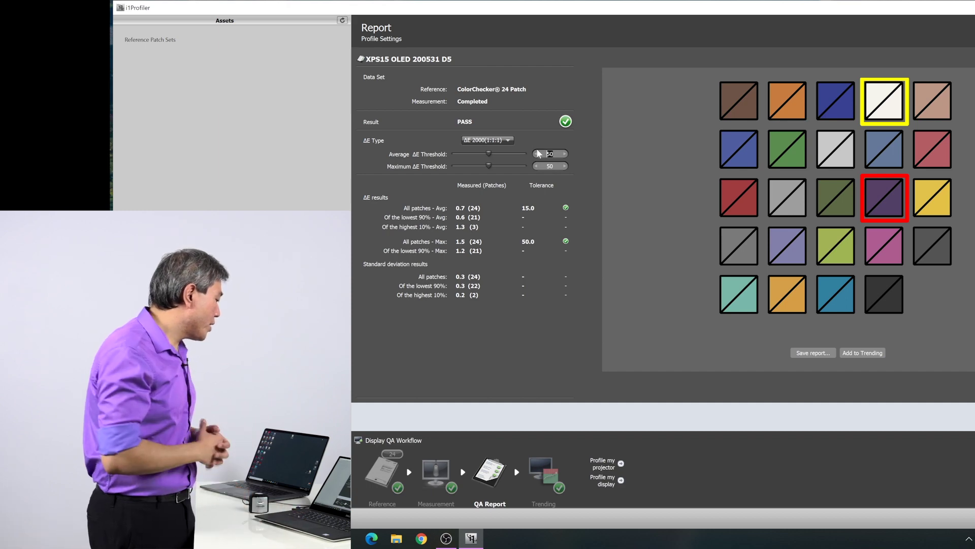
pyautogui.write('2')
pyautogui.press('Tab')
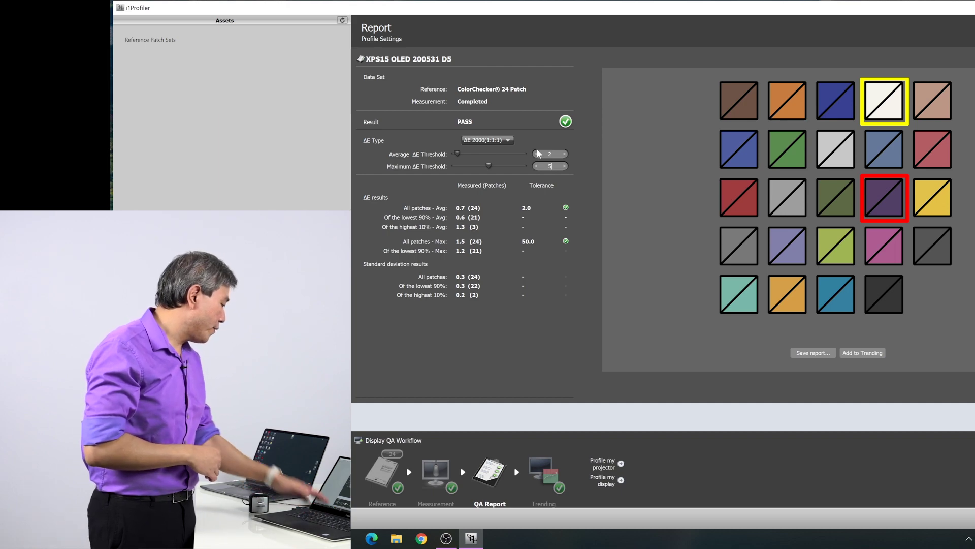
pyautogui.write('5')
pyautogui.press('Tab')
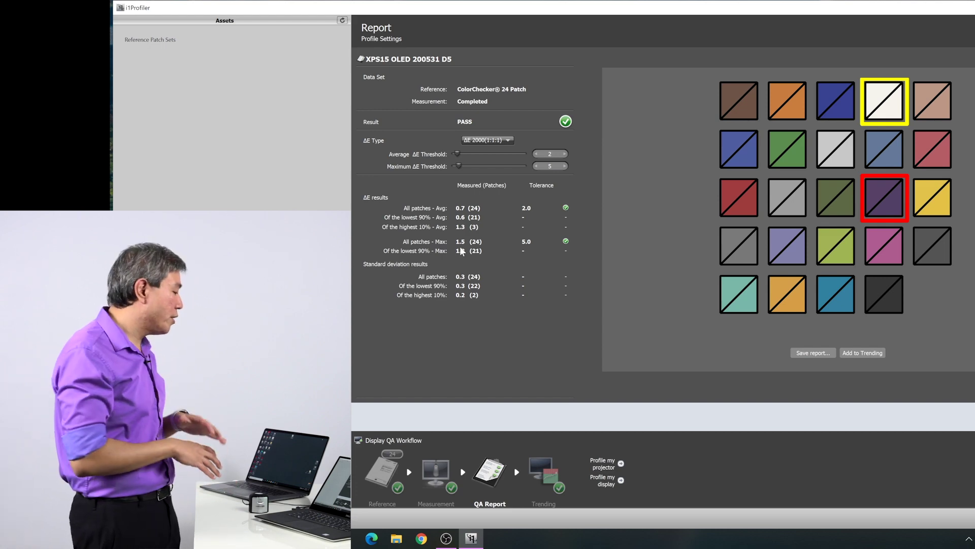
# Save the QA report to the Desktop, replacing the existing file
pyautogui.click(816, 354)
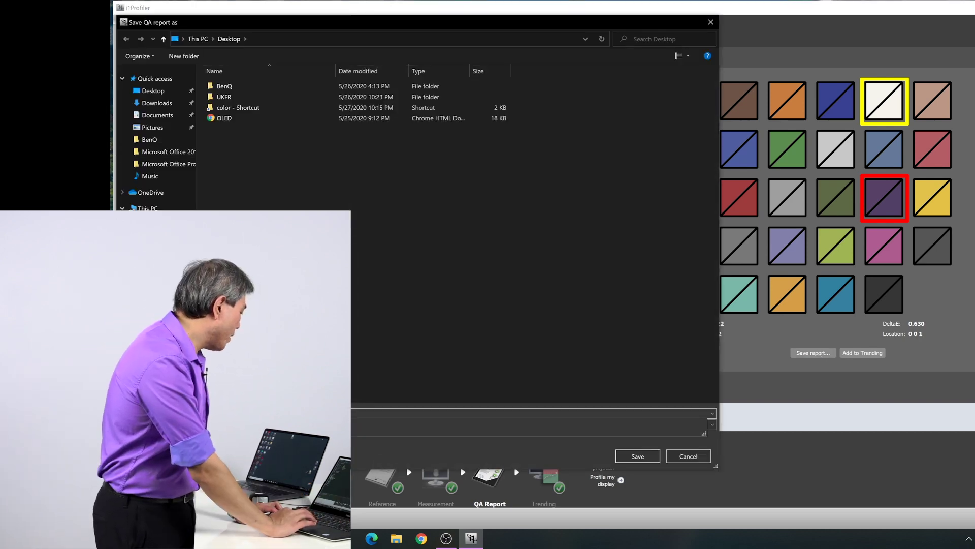
pyautogui.click(644, 460)
pyautogui.press('y')
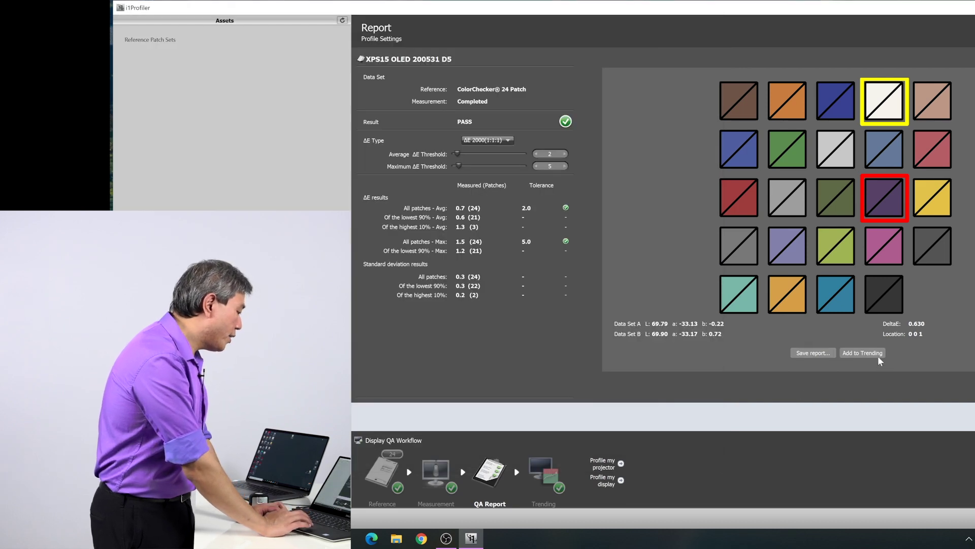
# Add this measurement to the trend file and show the ΔE trending chart
pyautogui.click(868, 355)
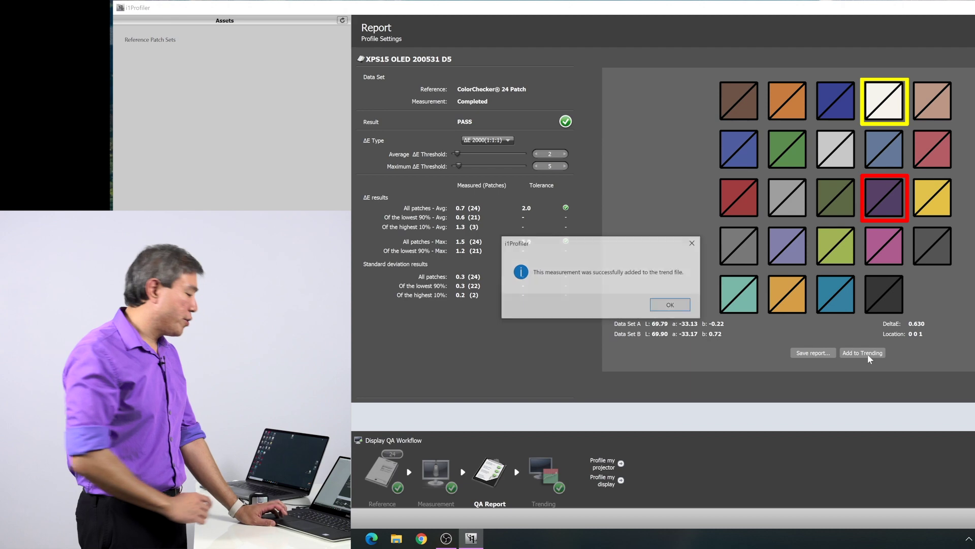
pyautogui.click(673, 308)
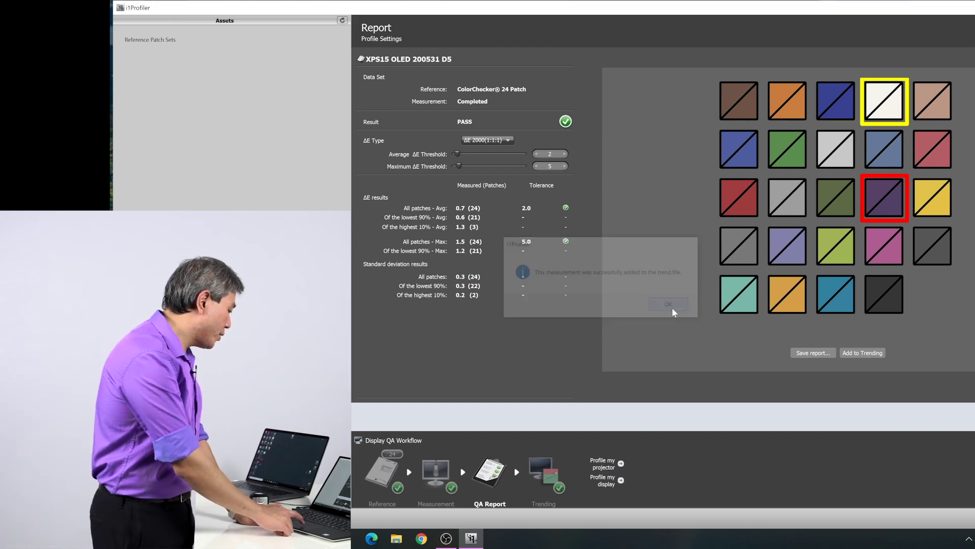
pyautogui.click(544, 463)
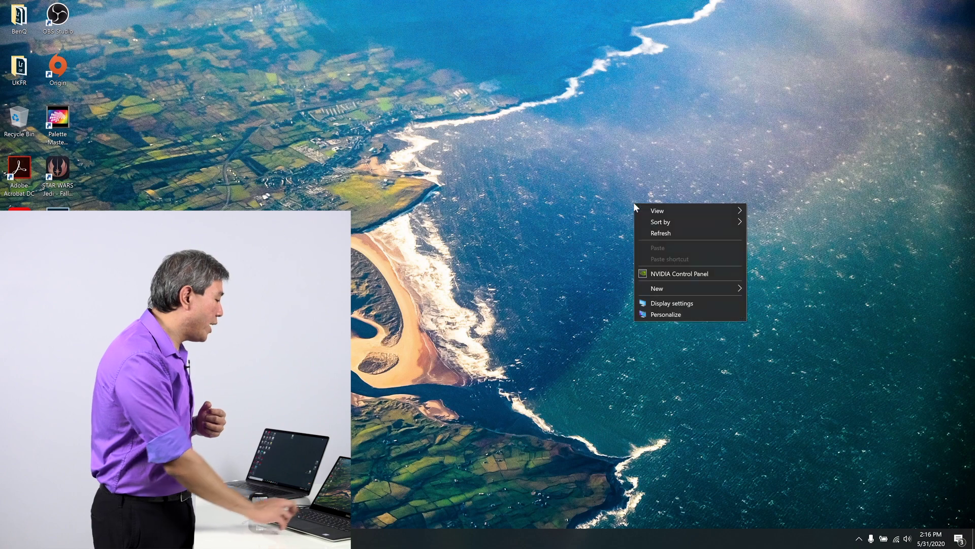
# In Windows Display settings, keep XPS15 OLED 200531 D5.icm as the color profile
pyautogui.click(688, 303)
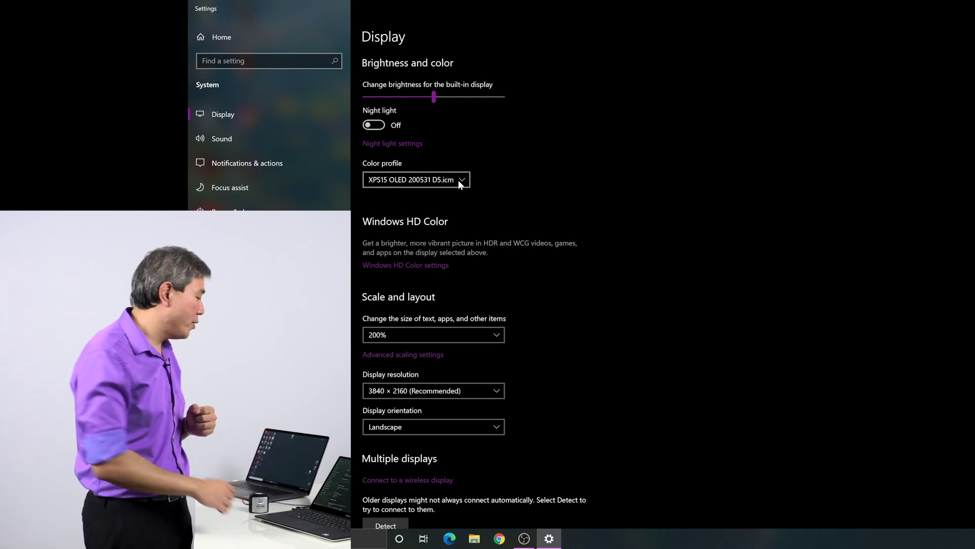
pyautogui.click(459, 179)
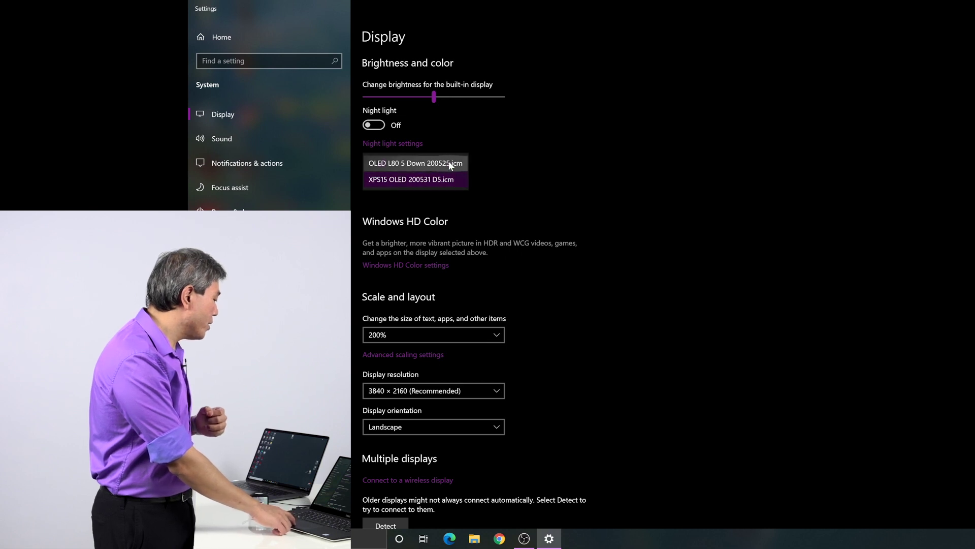
pyautogui.click(450, 179)
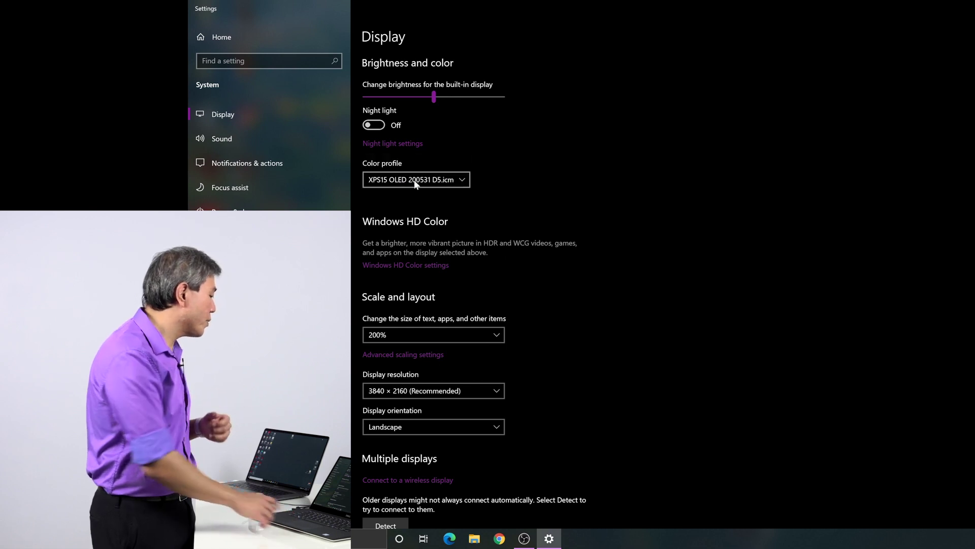